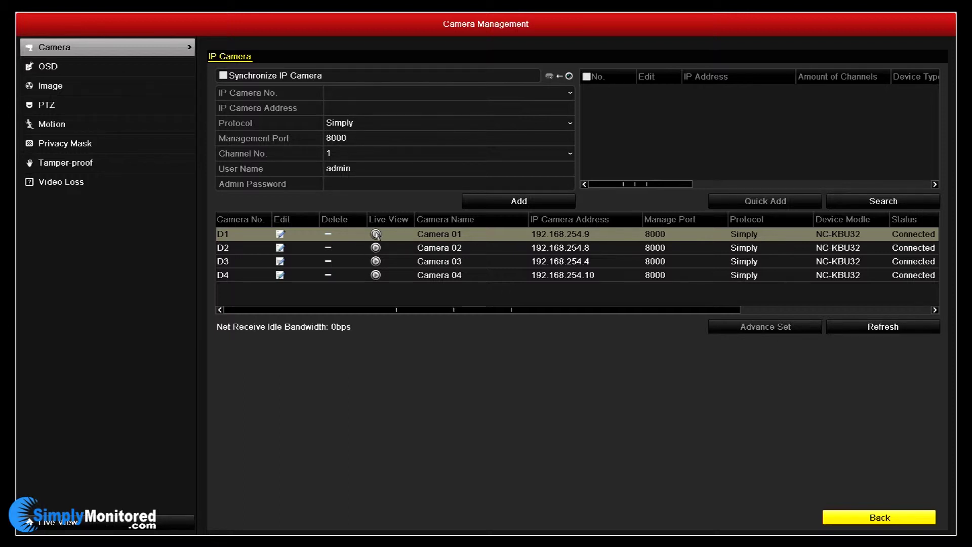
Preview the live picture of Camera 01 from the IP camera list and close the preview.
click(375, 234)
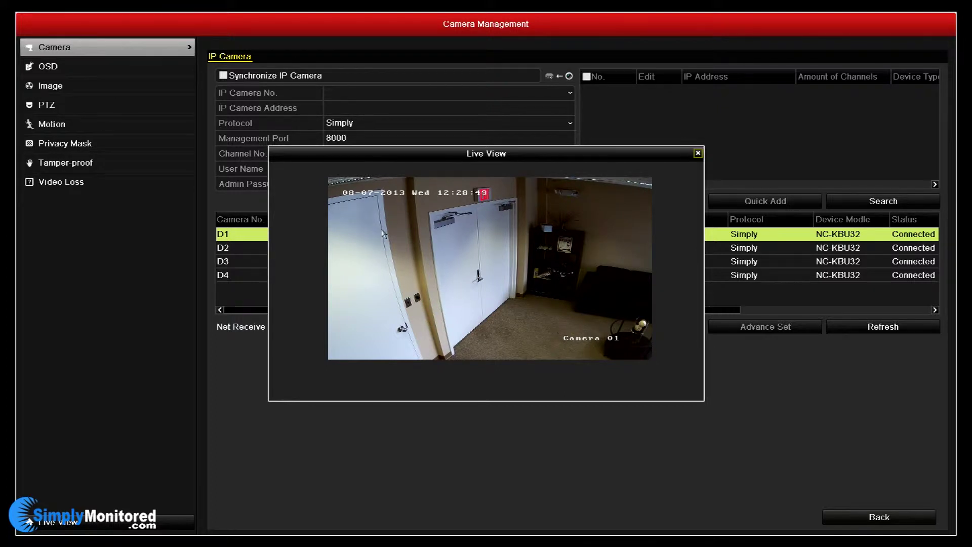
click(698, 154)
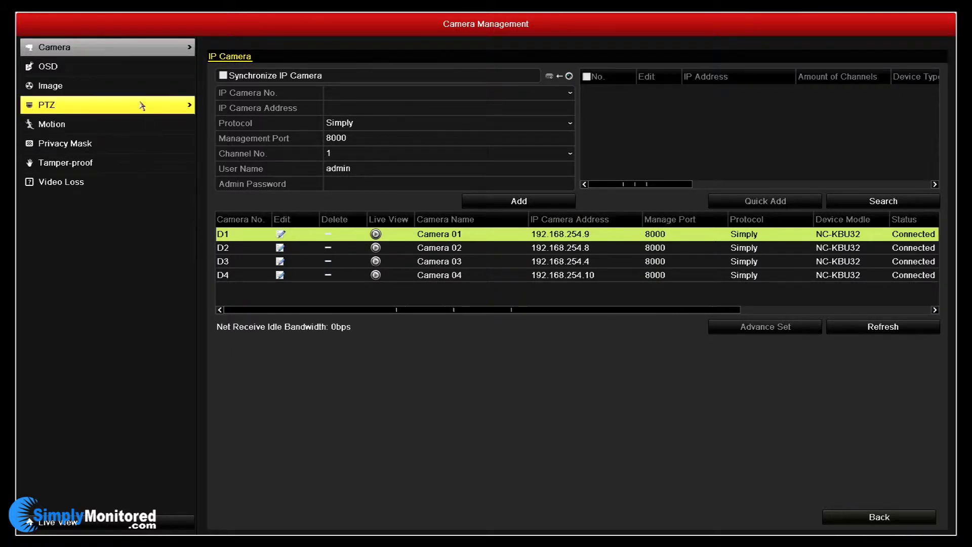
Display the OSD configuration for IP Camera 2.
click(163, 67)
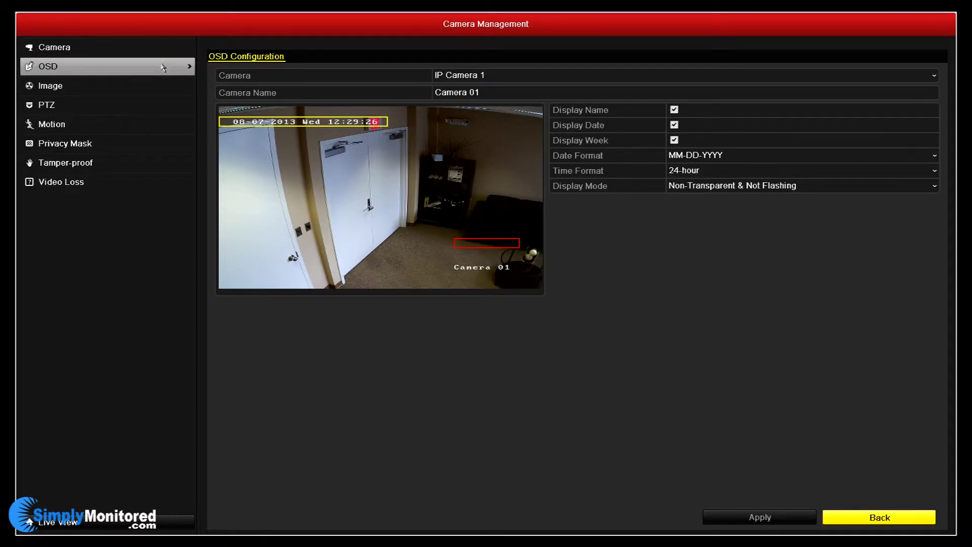
click(510, 76)
click(514, 93)
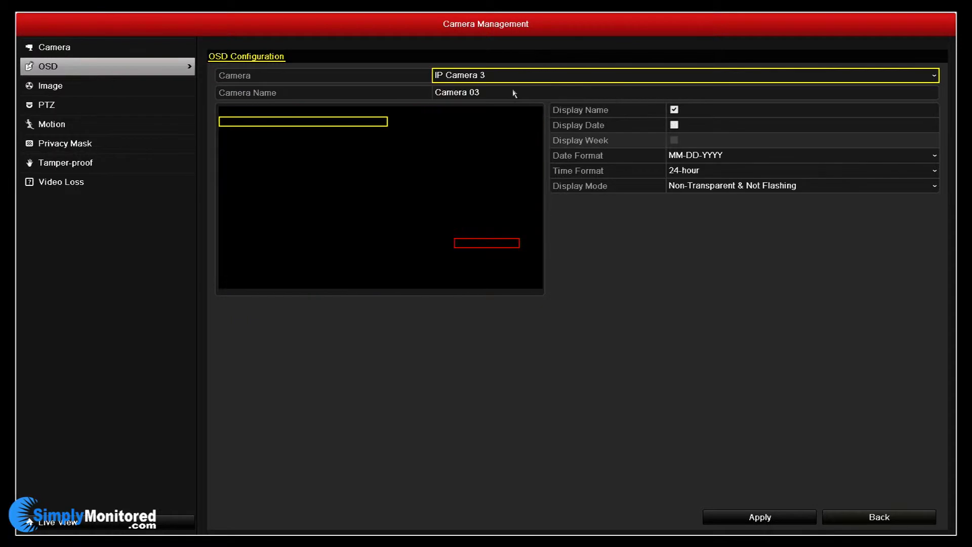
click(517, 76)
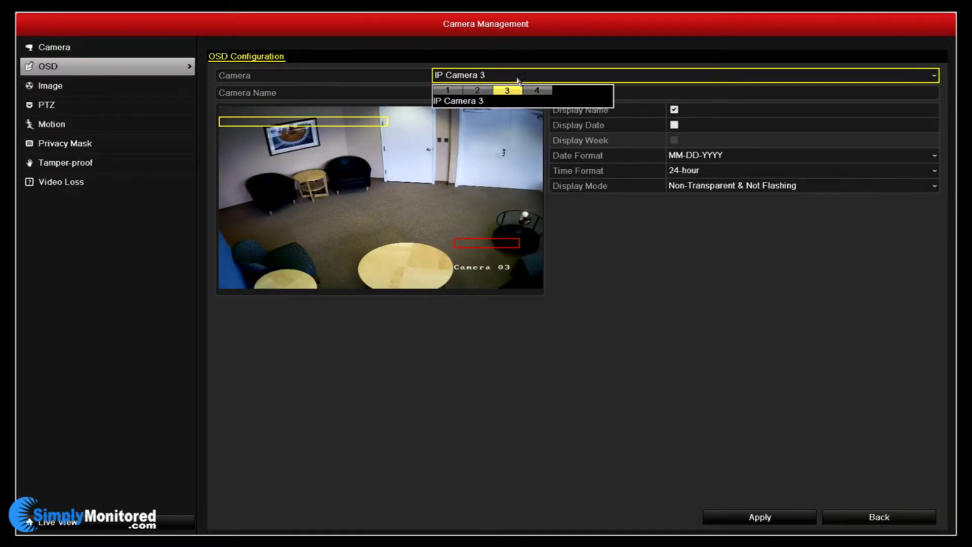
click(484, 91)
click(484, 91)
Rename IP Camera 2 as Hallway and apply the new name.
click(565, 156)
click(565, 156)
double_click(565, 156)
click(565, 156)
double_click(565, 156)
double_click(565, 156)
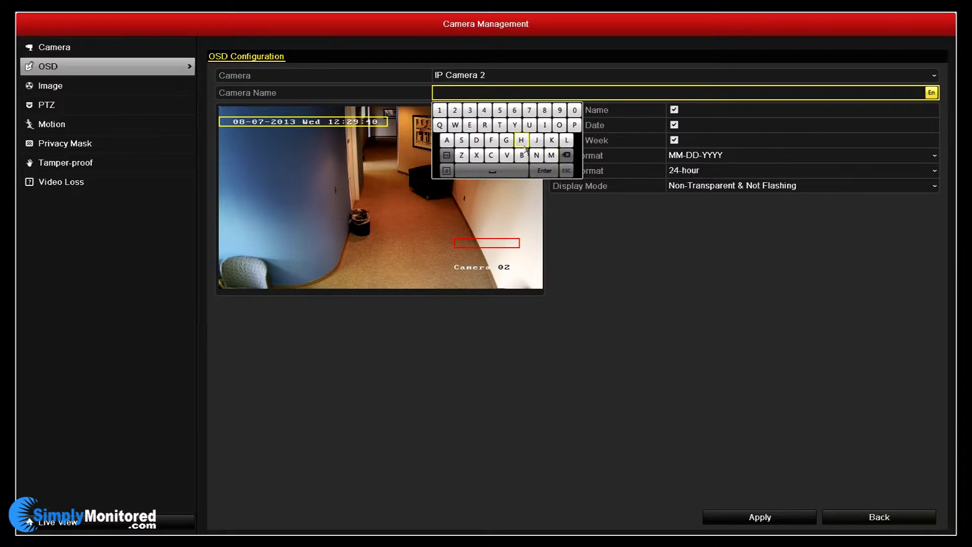
click(446, 171)
click(521, 140)
click(446, 170)
click(447, 140)
click(567, 140)
click(567, 140)
click(455, 125)
click(447, 141)
click(515, 126)
click(545, 170)
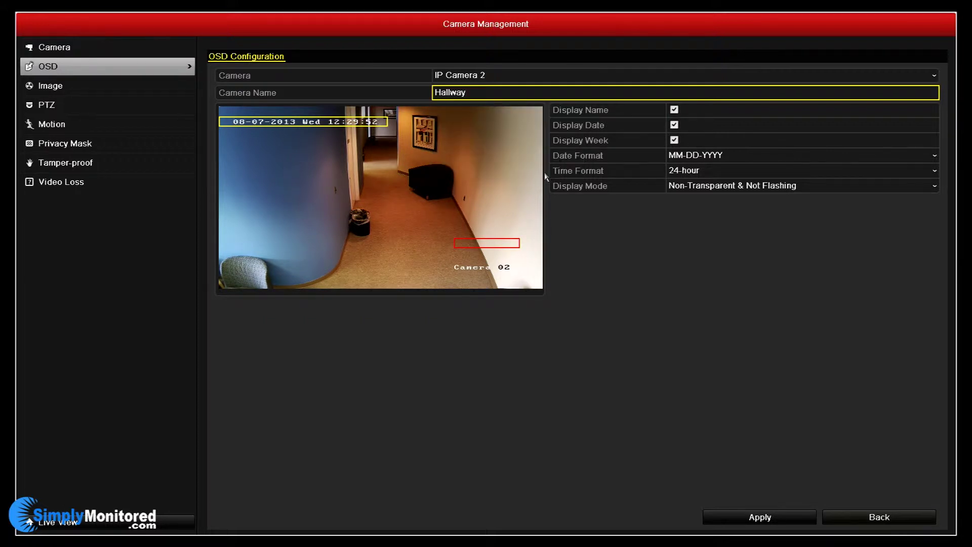
click(788, 520)
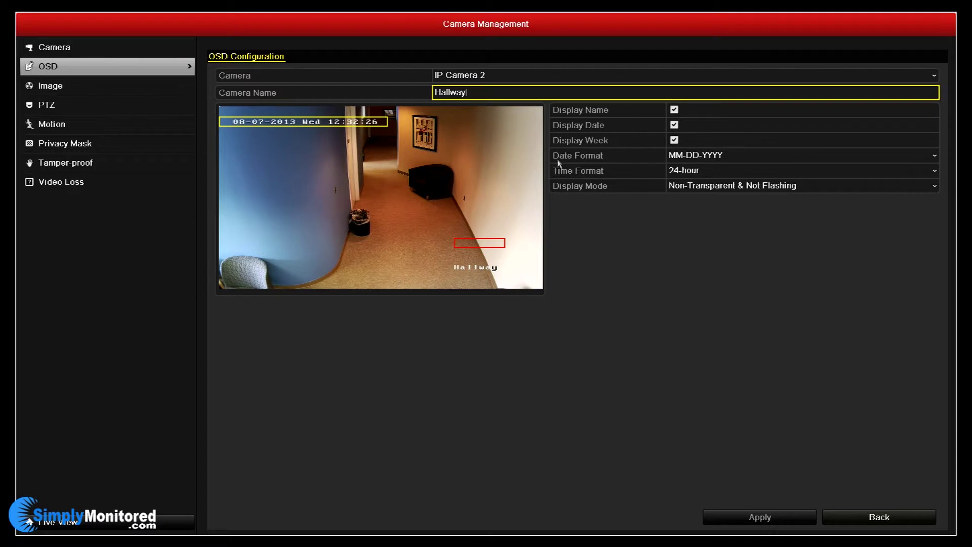
Turn off the name, week and date overlays for the Hallway camera one after another, applying each change.
click(675, 111)
click(771, 516)
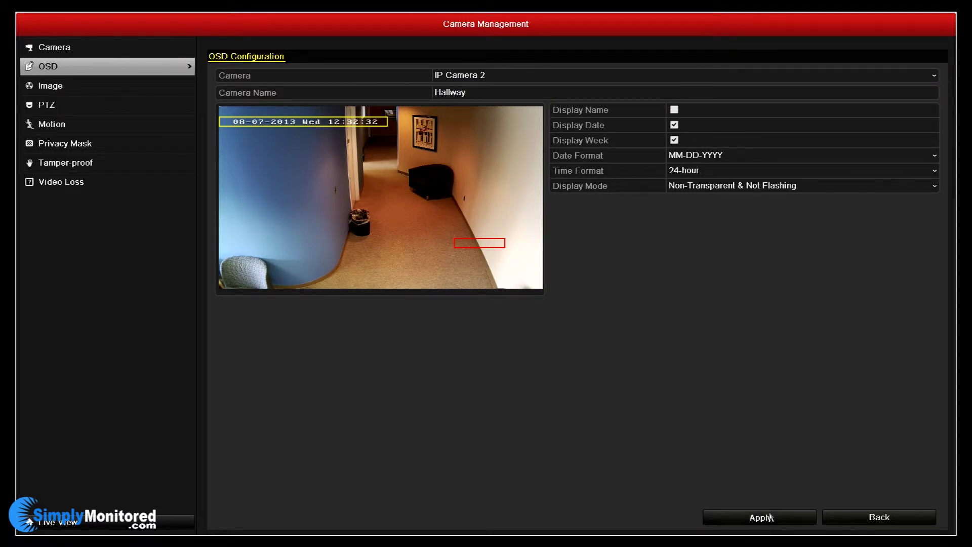
click(671, 140)
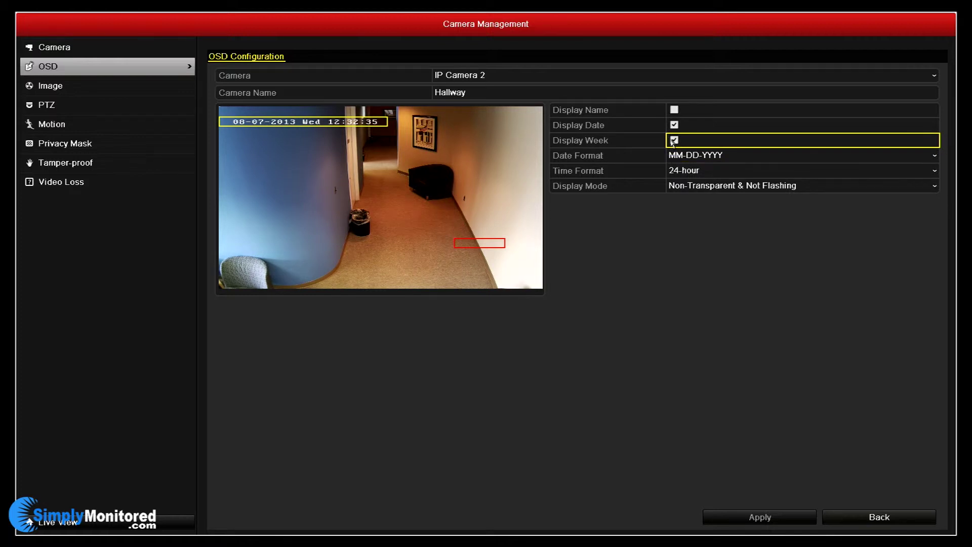
click(776, 518)
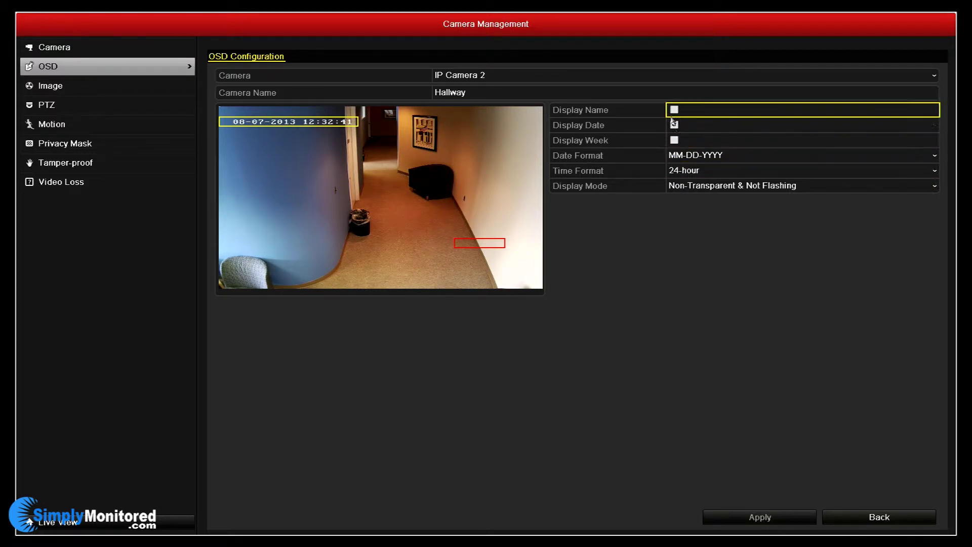
click(674, 124)
click(768, 517)
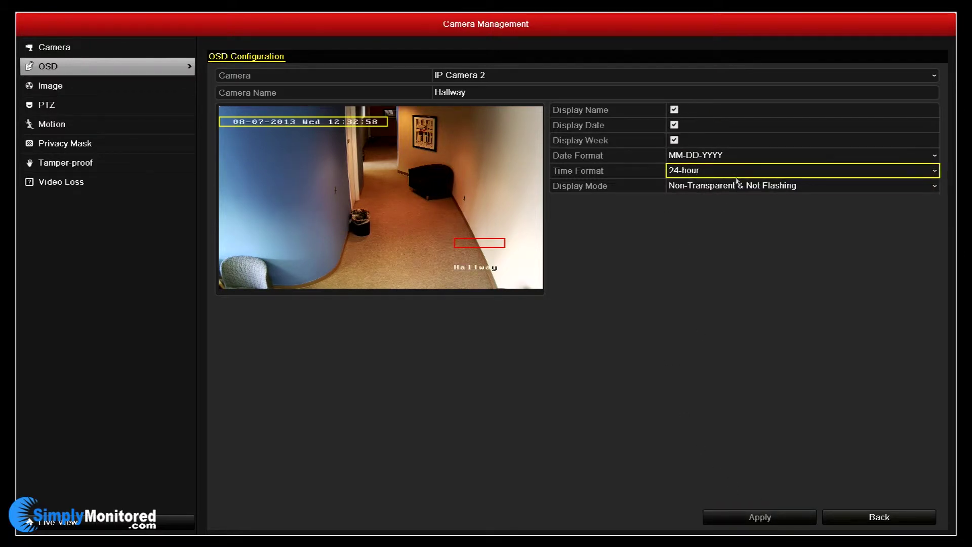
Examine the date format and time format choices for the Hallway camera's overlay.
click(743, 158)
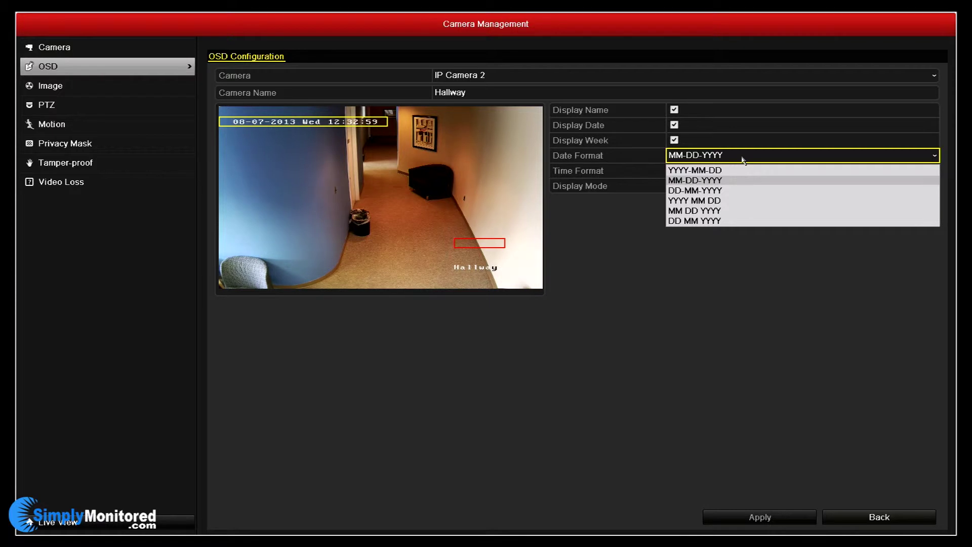
click(743, 159)
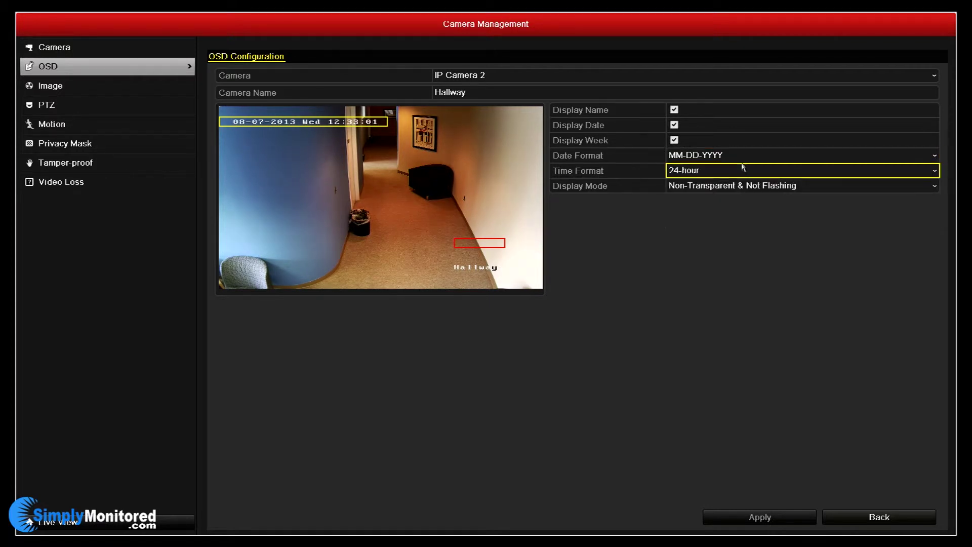
click(744, 171)
click(743, 171)
Set the Hallway camera's overlay display mode to Transparent & Flashing and apply it.
click(740, 186)
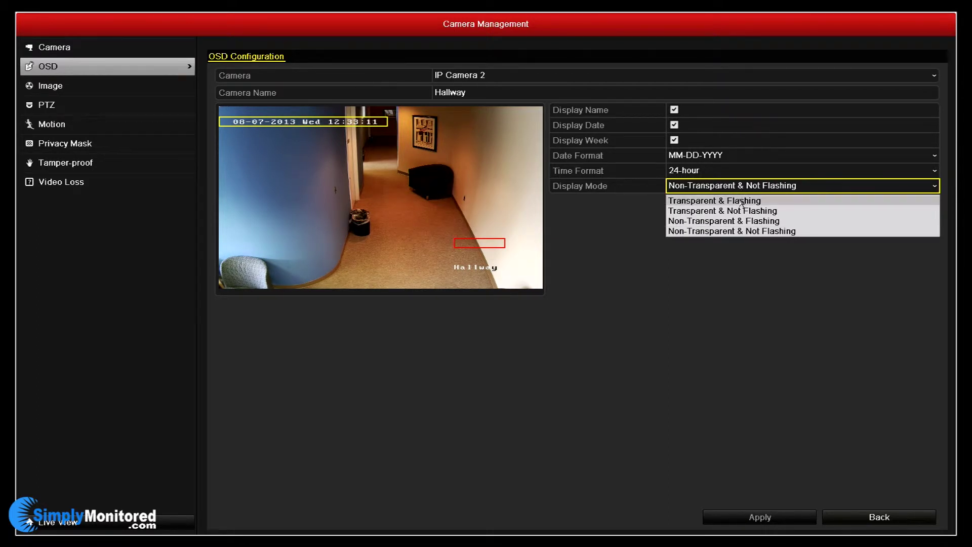
click(740, 201)
click(784, 520)
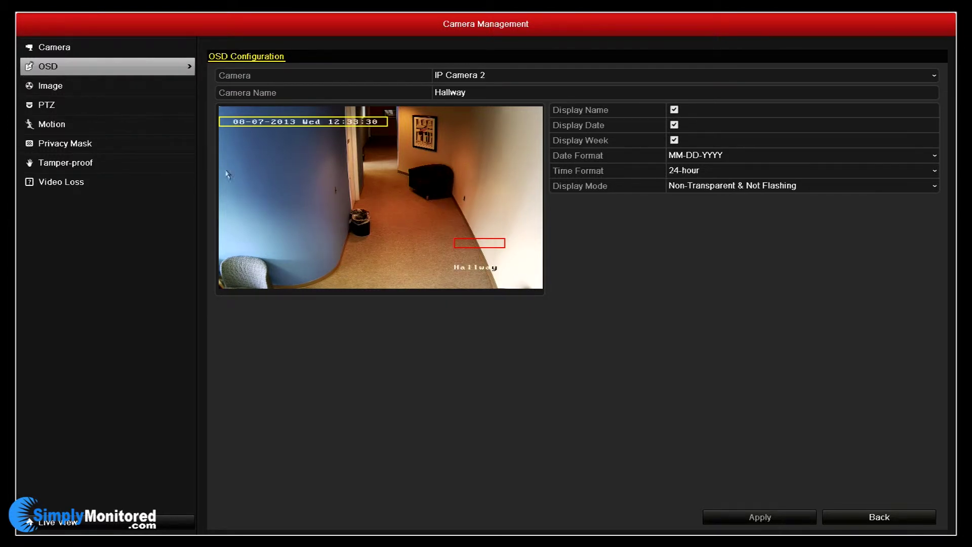
Look briefly at the image settings, and bring up the motion detection settings for IP Camera 3.
click(162, 91)
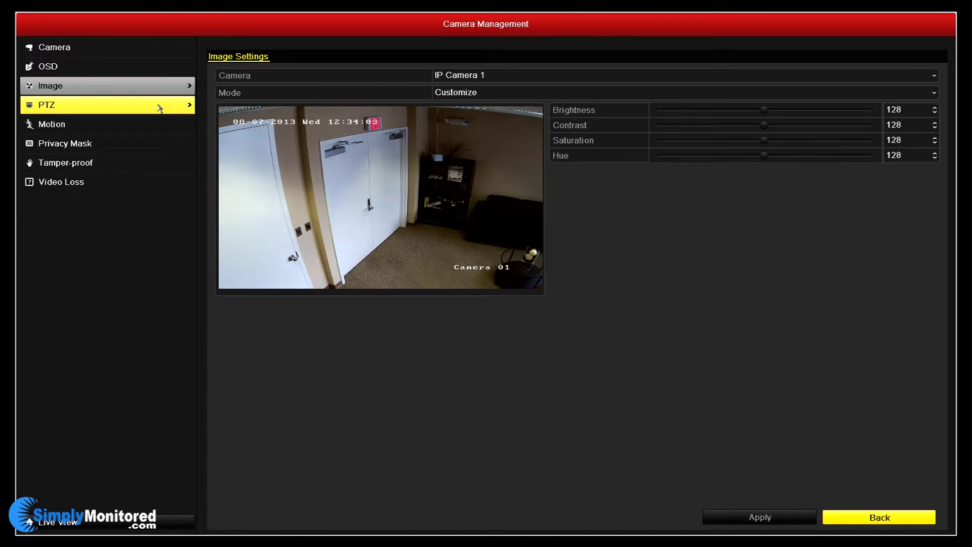
click(158, 127)
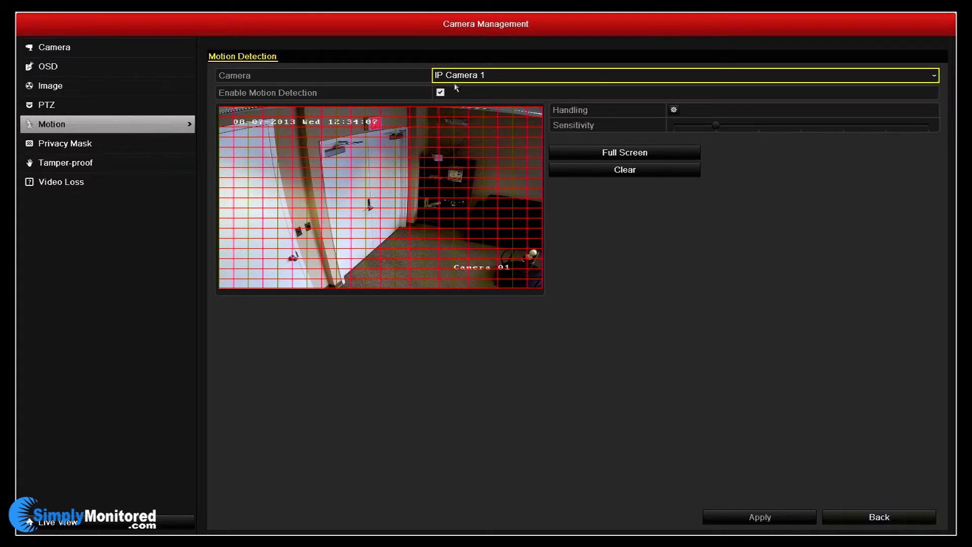
click(461, 83)
click(478, 91)
click(507, 90)
click(508, 100)
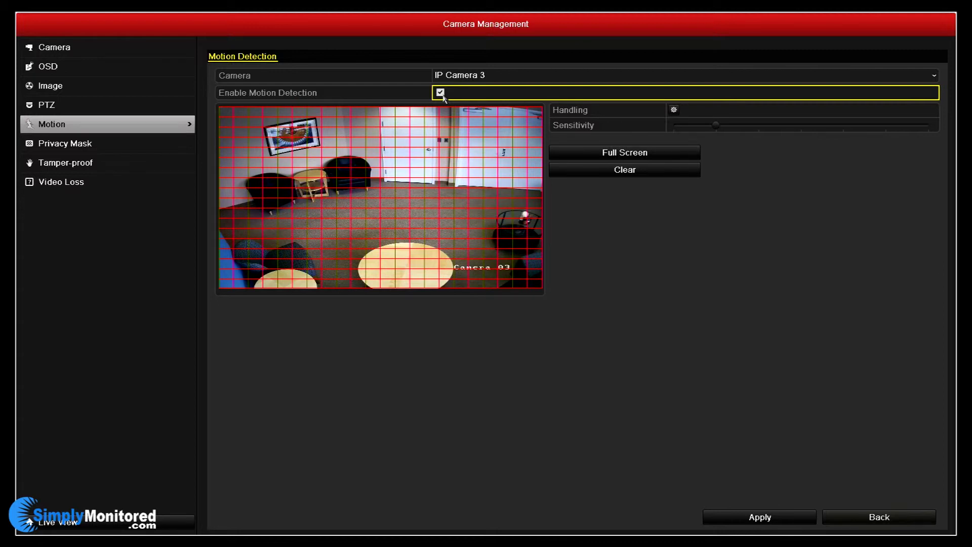
Review the trigger channel, arming schedule and handling actions for IP Camera 3's motion detection.
click(674, 110)
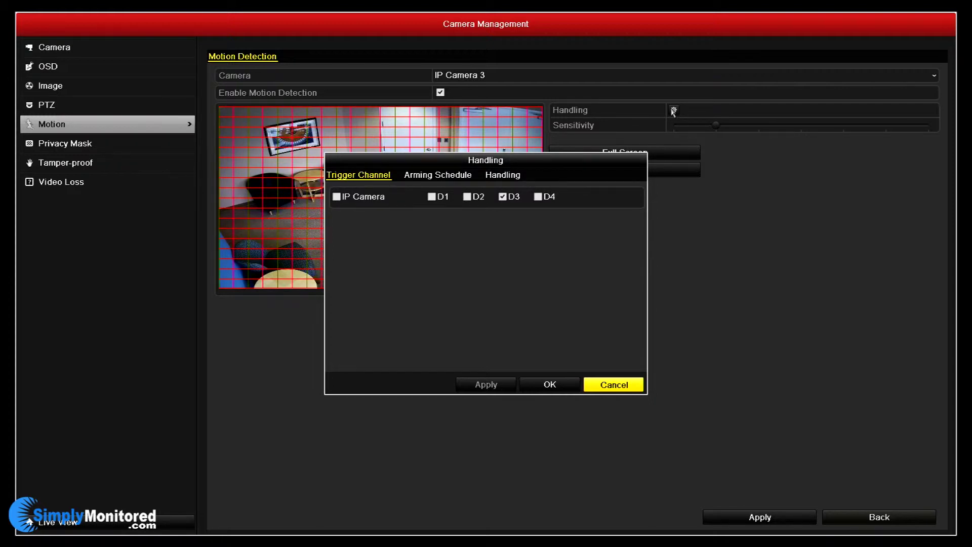
click(435, 177)
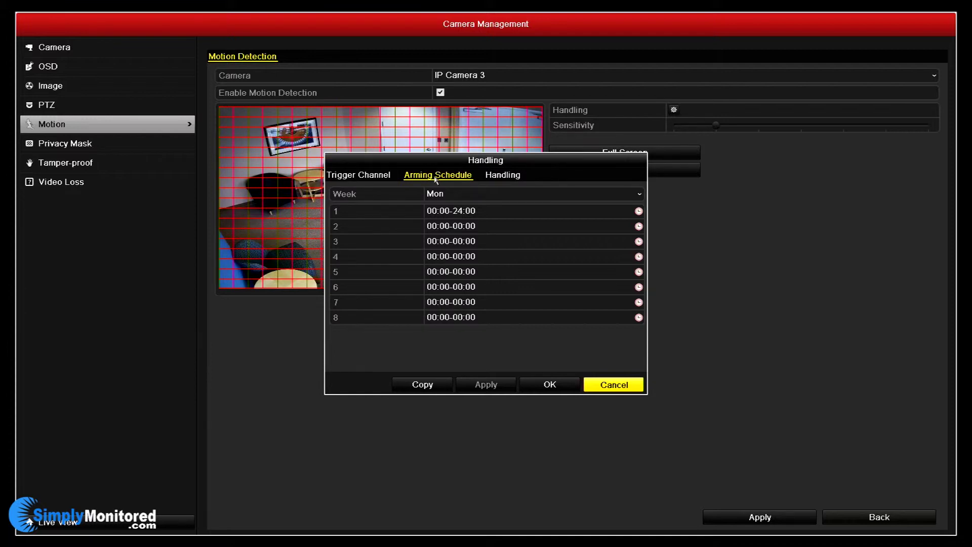
click(495, 176)
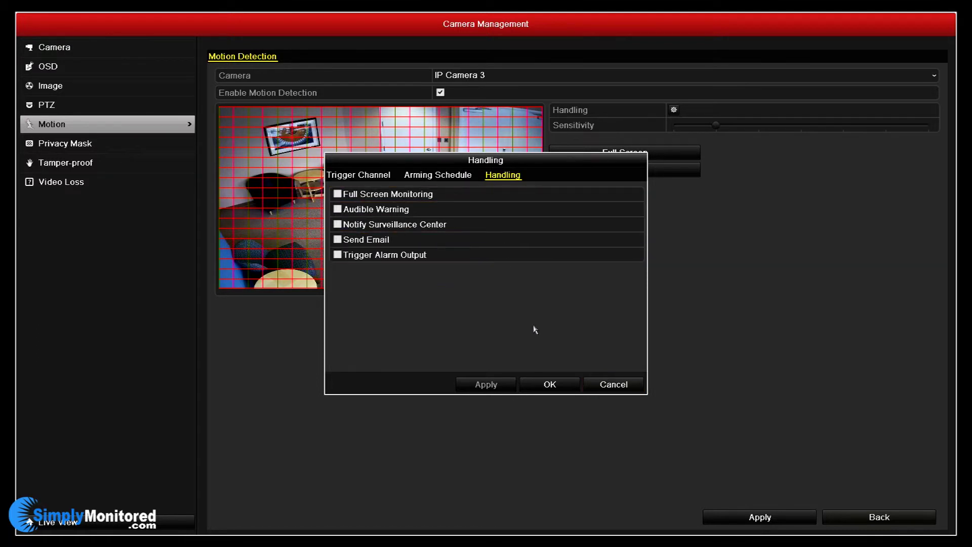
click(557, 384)
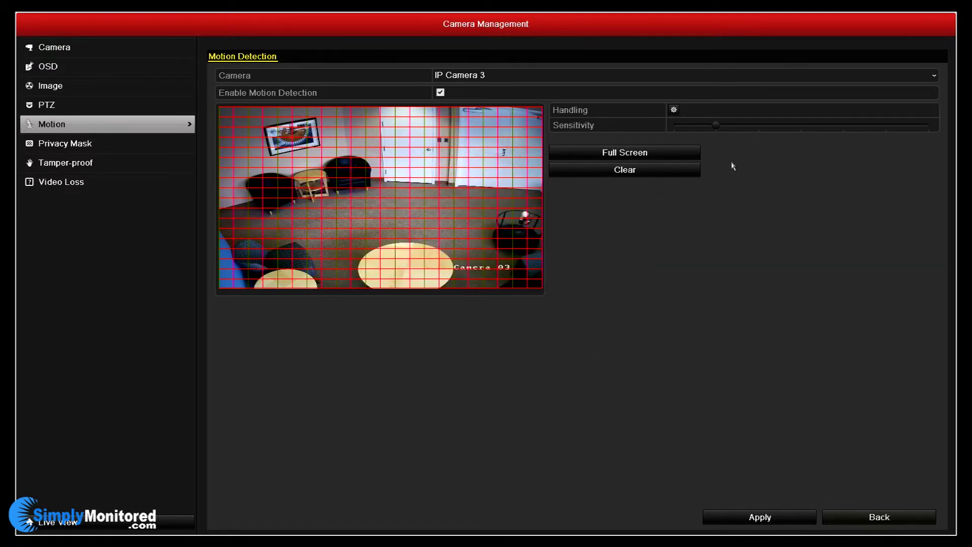
Raise IP Camera 3's motion sensitivity to mid-range and redraw its detection area as a wide band from the wall picture across the doors.
click(758, 127)
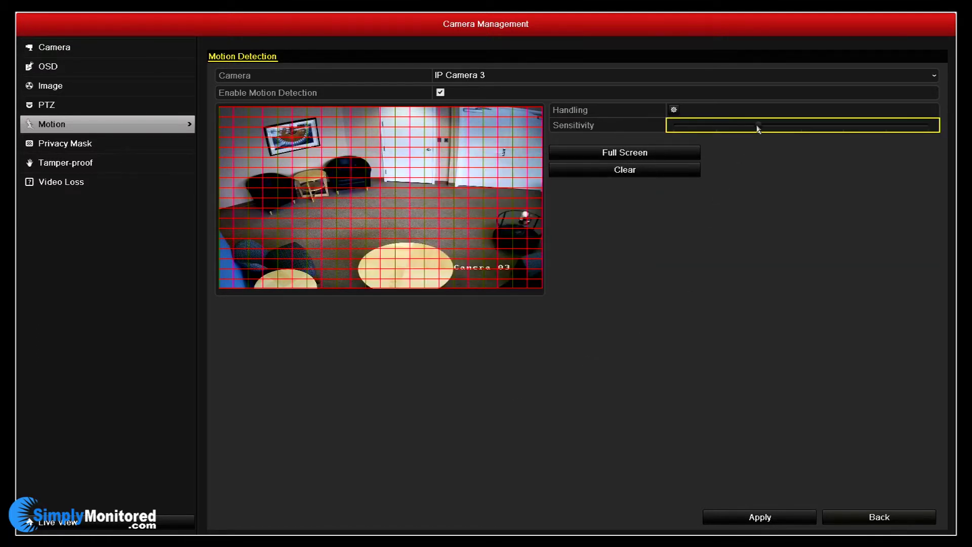
click(802, 128)
click(632, 177)
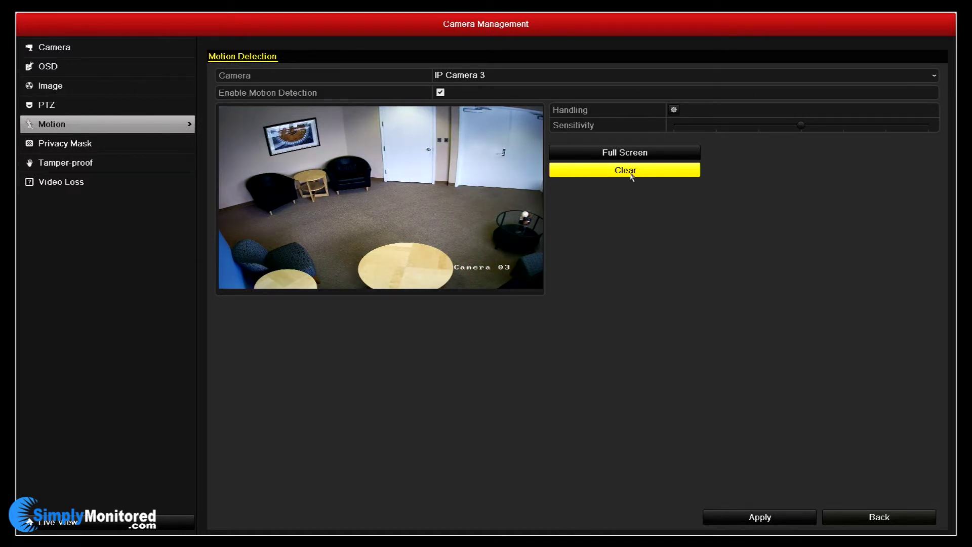
click(628, 160)
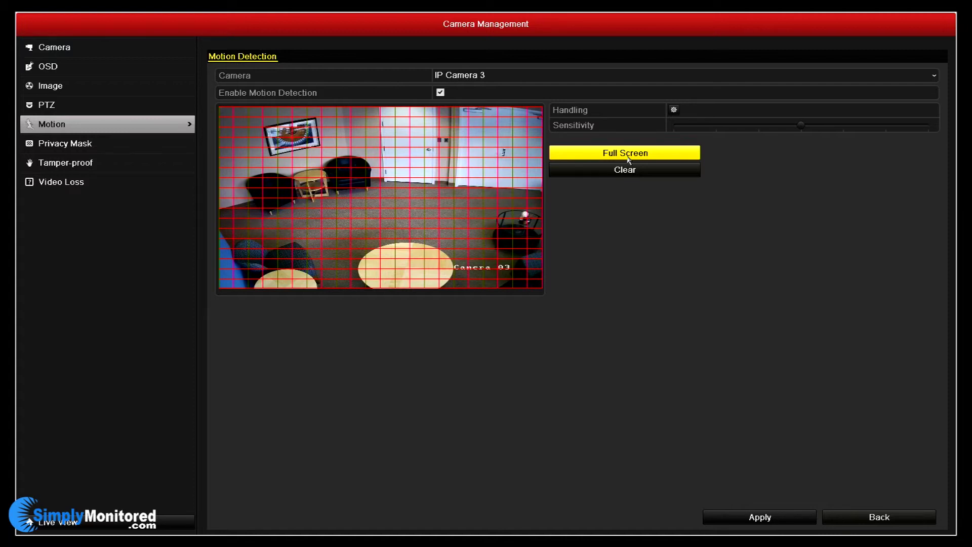
click(626, 171)
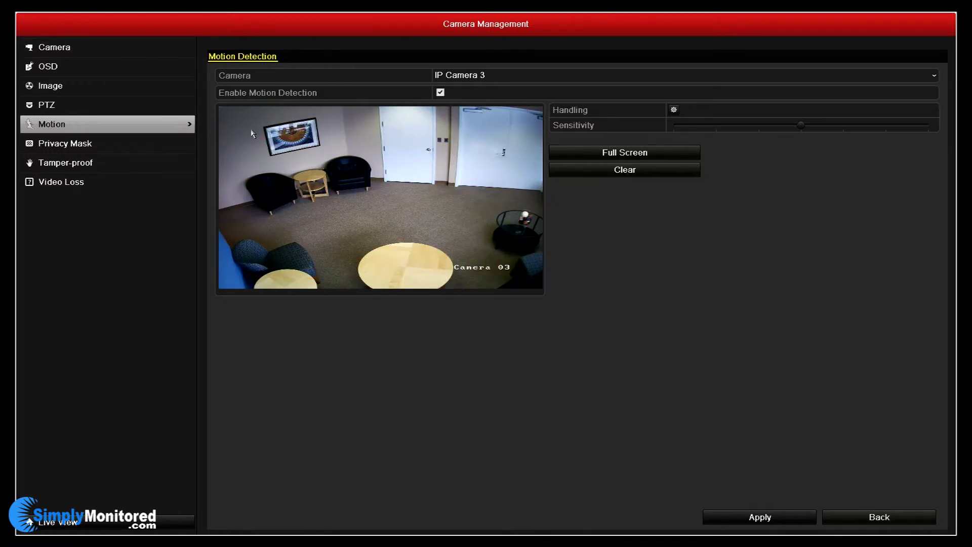
drag(239, 134, 543, 232)
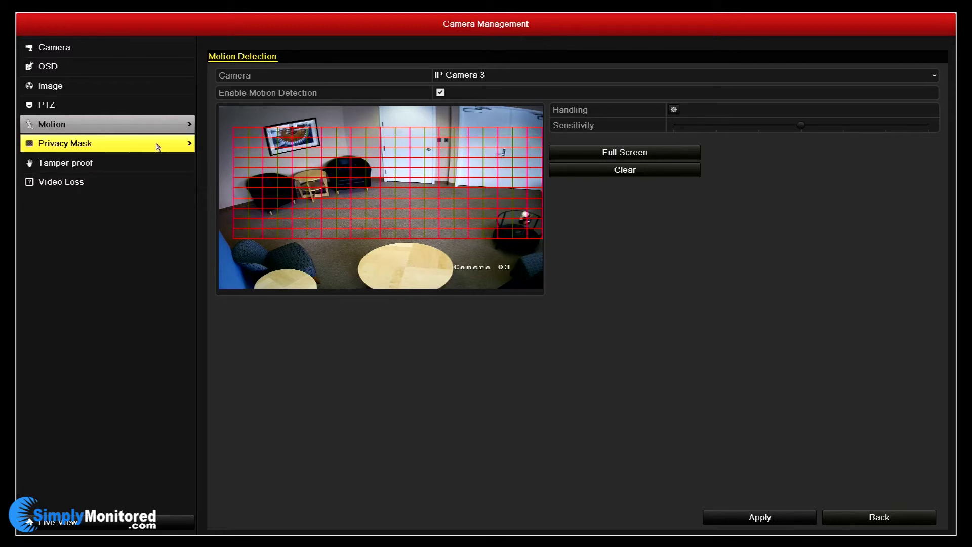
Enable a privacy mask on IP Camera 1 covering the bookshelf beside the double doors, apply it and return to the live view.
click(158, 147)
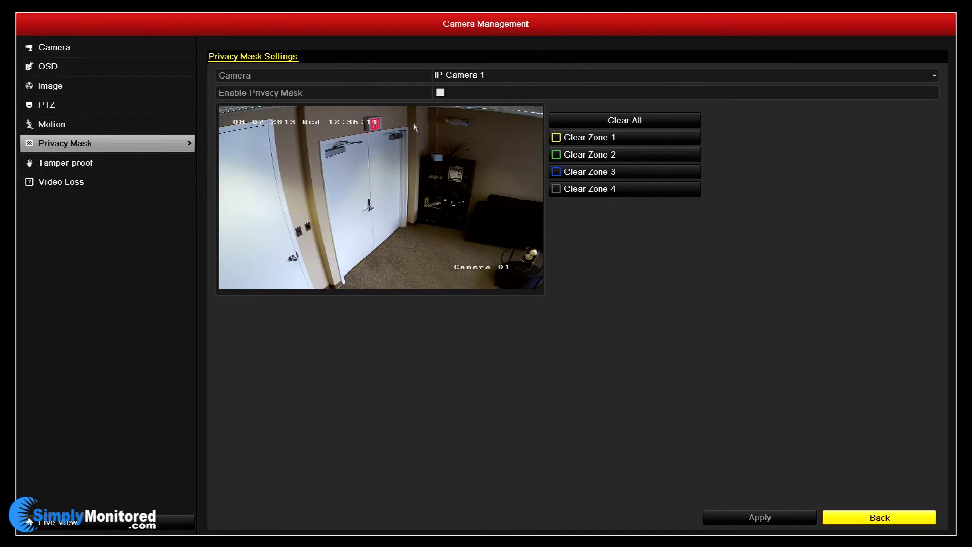
click(440, 93)
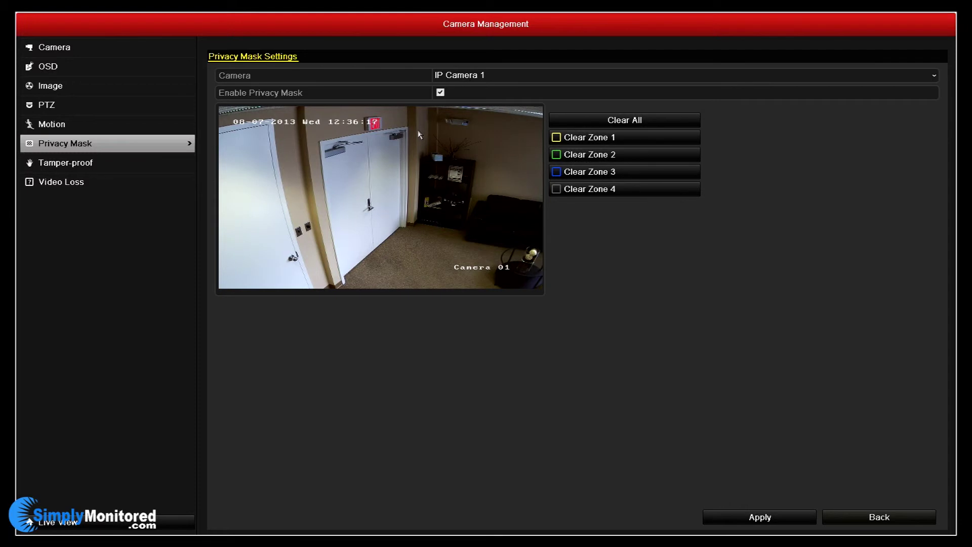
drag(419, 133, 478, 246)
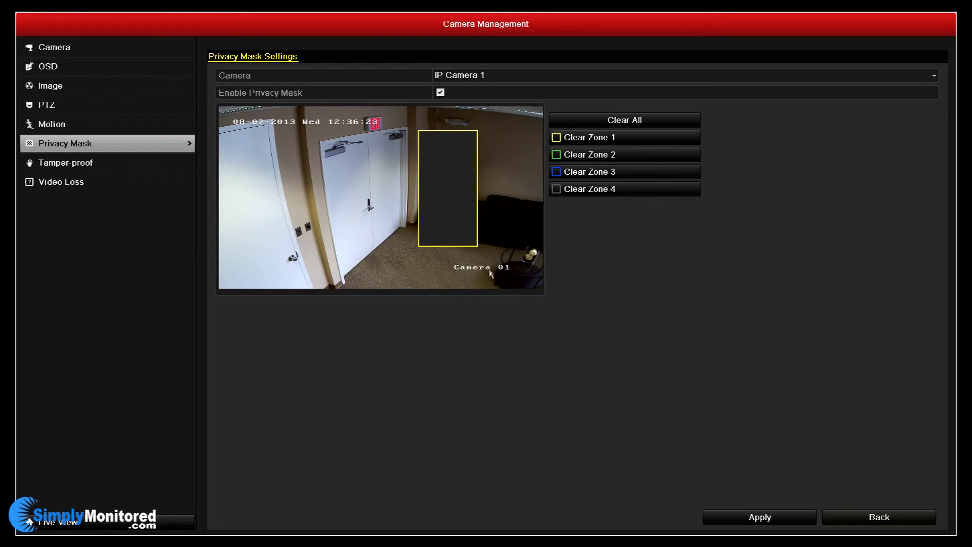
click(769, 522)
click(863, 521)
click(666, 386)
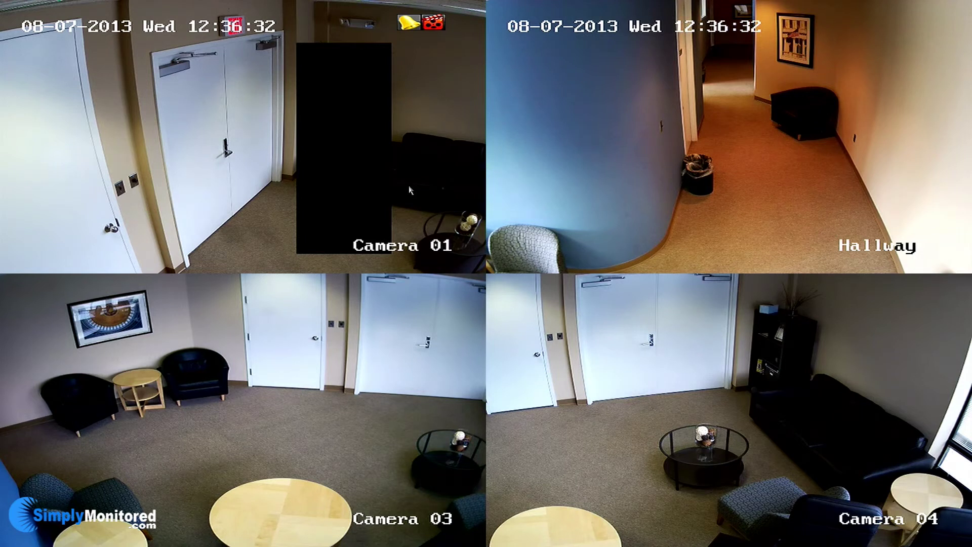
Check the masked area in Camera 01's all-day playback and close the playback.
right_click(247, 228)
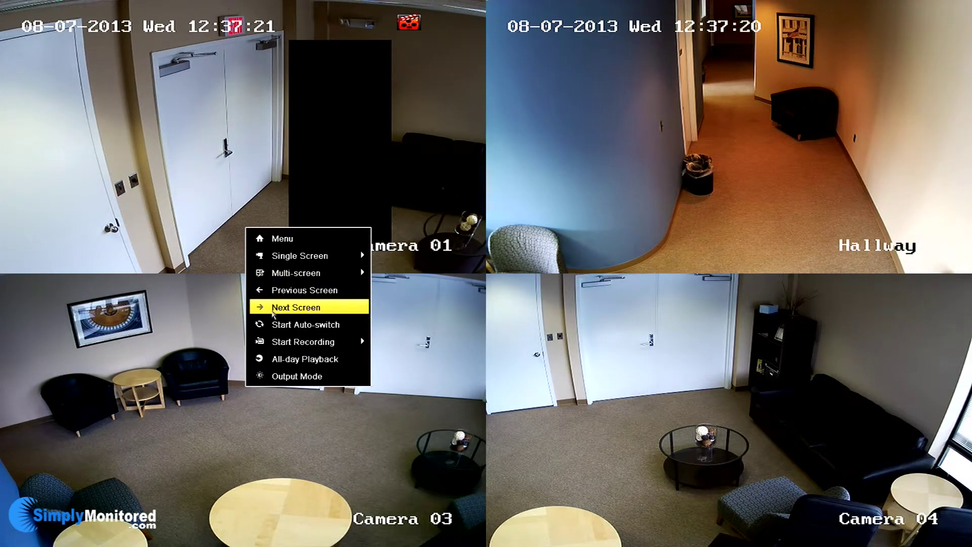
click(304, 359)
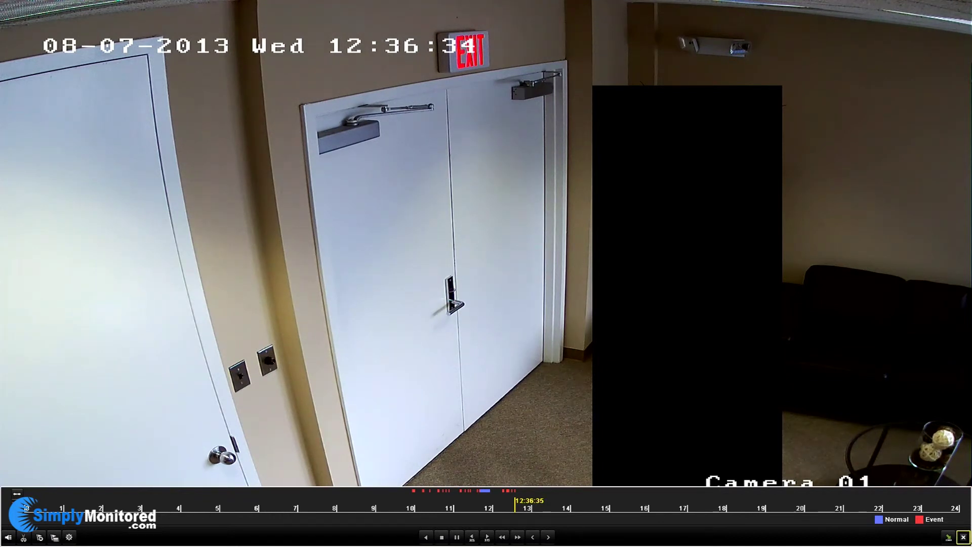
click(963, 537)
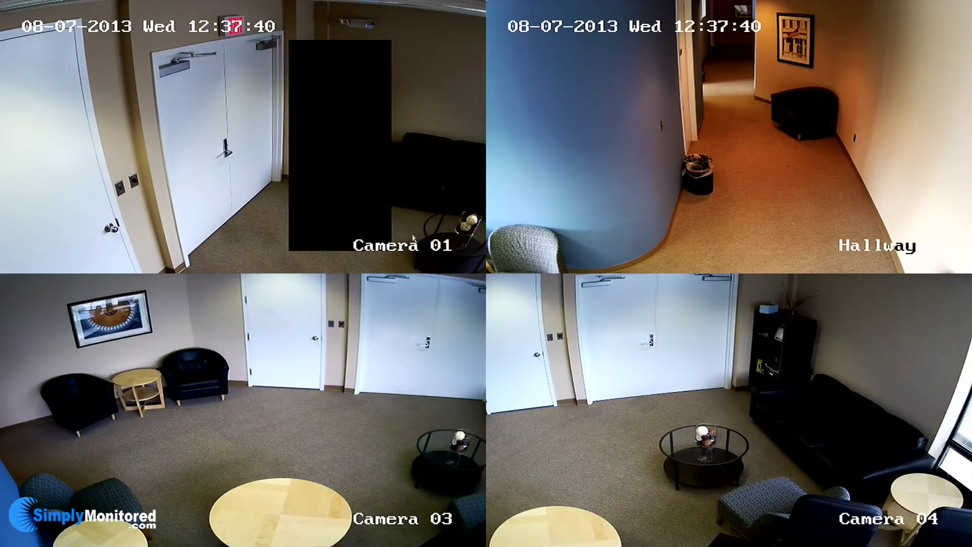
Clear zone 1 of IP Camera 1's privacy mask in the camera settings and apply the change.
right_click(388, 223)
click(418, 233)
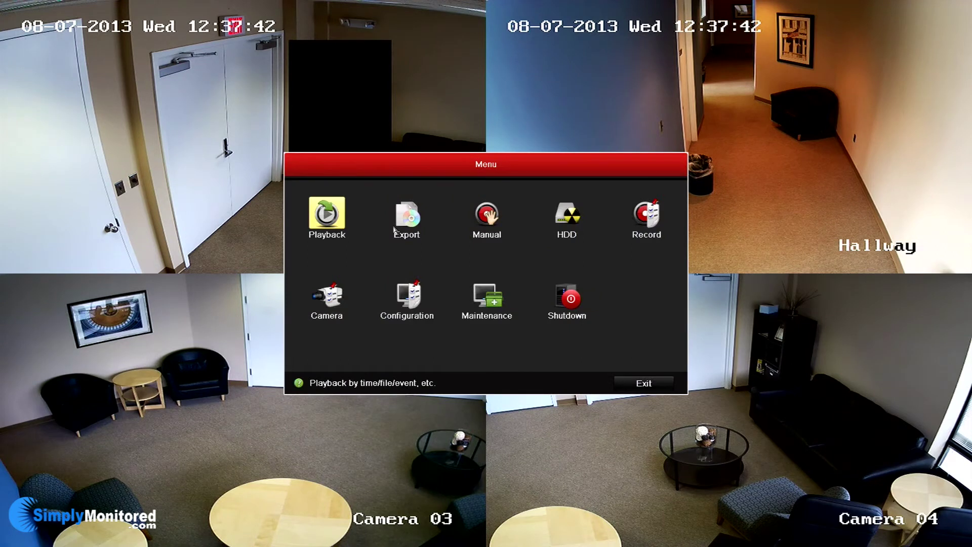
click(341, 298)
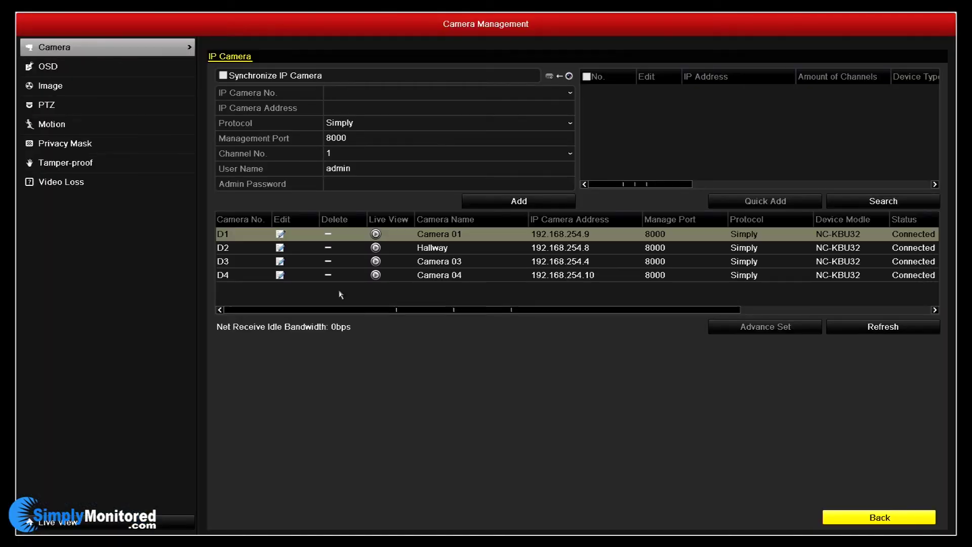
click(144, 146)
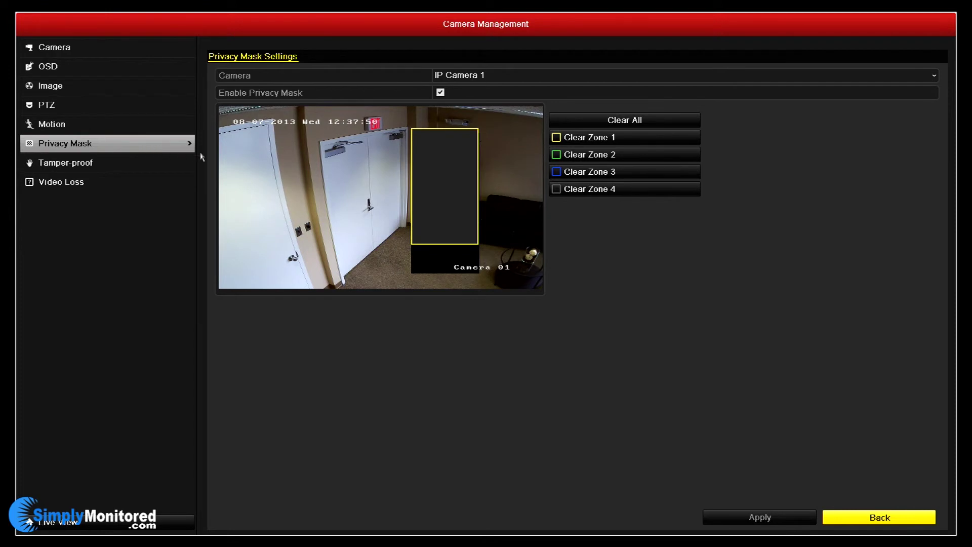
click(578, 145)
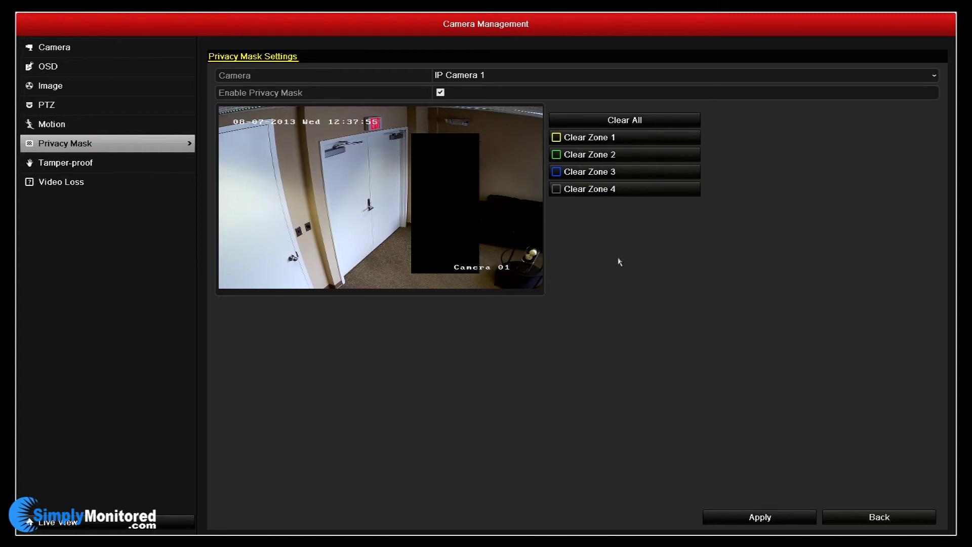
click(769, 517)
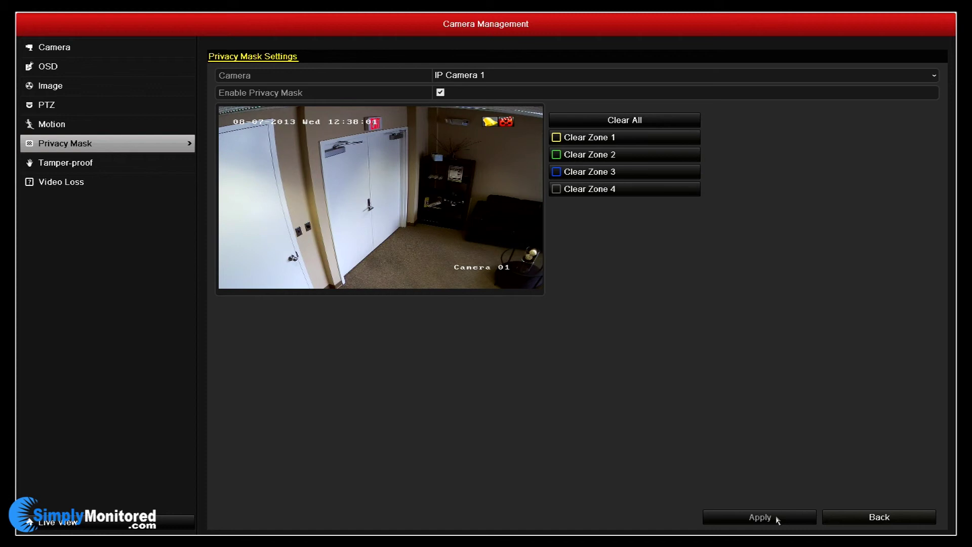
Review the arming schedule and handling actions of IP Camera 1's tamper-proof detection, and redraw its area over nearly the whole image.
click(133, 163)
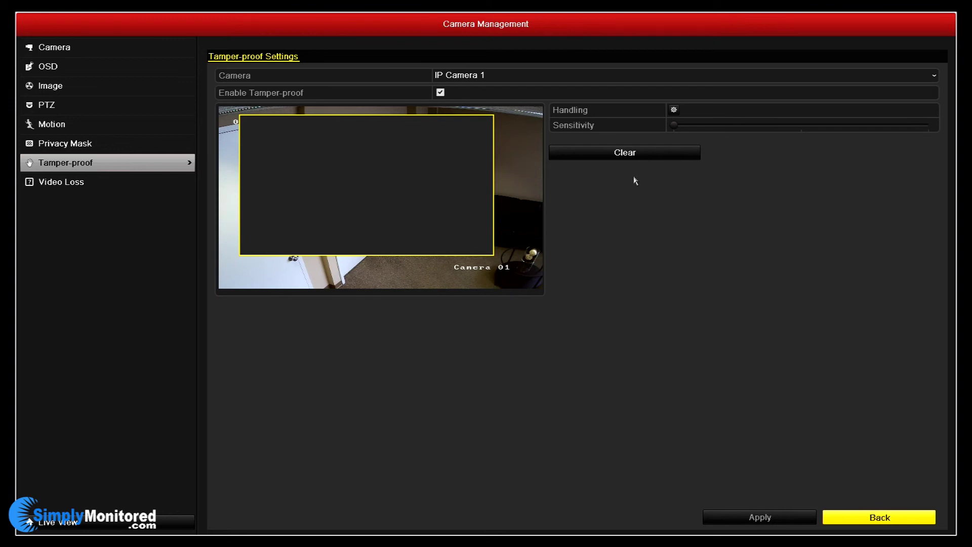
click(674, 110)
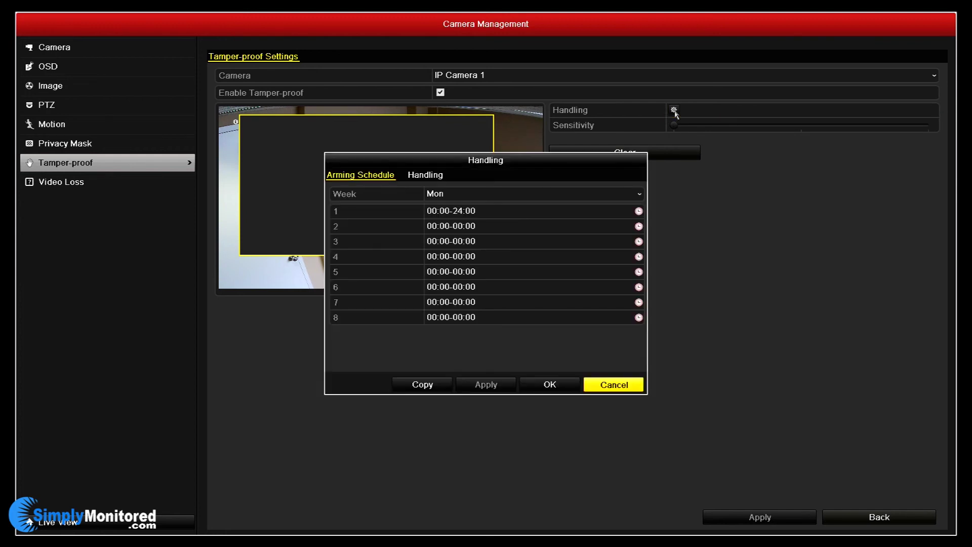
click(430, 182)
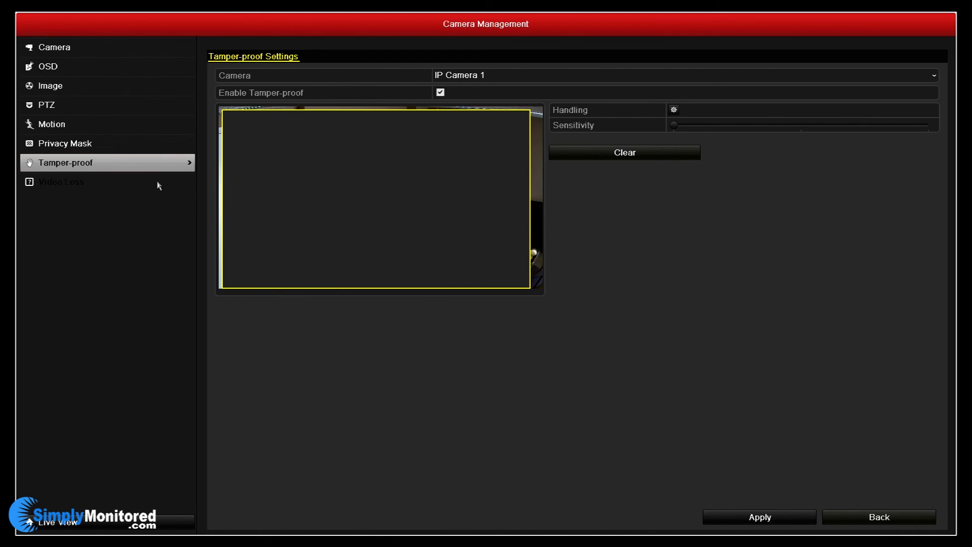
Enable the video loss alarm for IP Camera 1 and open its handling actions.
click(159, 183)
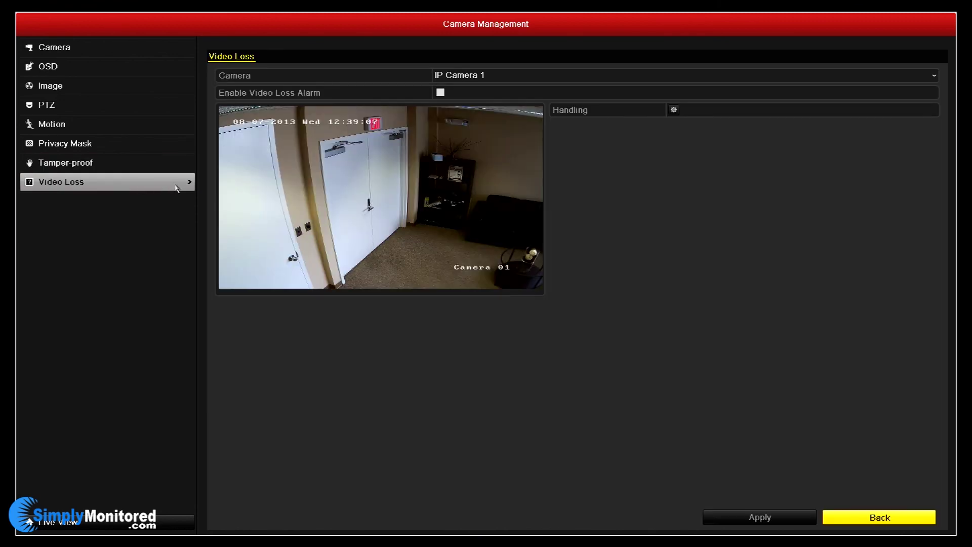
click(441, 92)
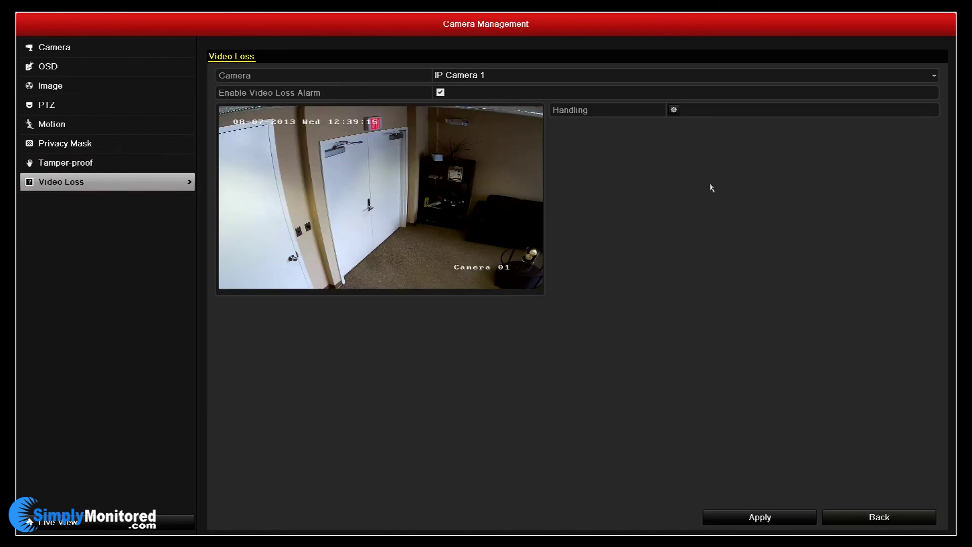
click(674, 110)
click(425, 175)
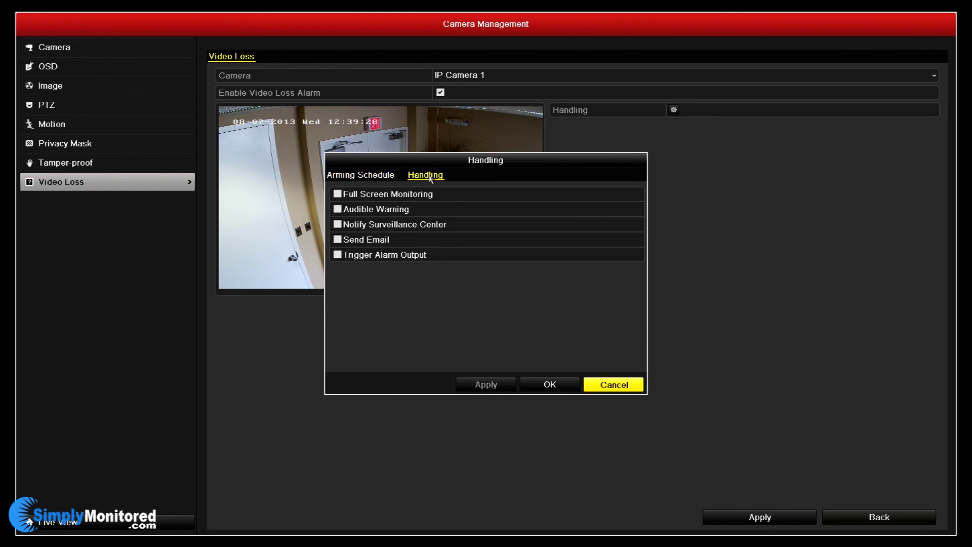